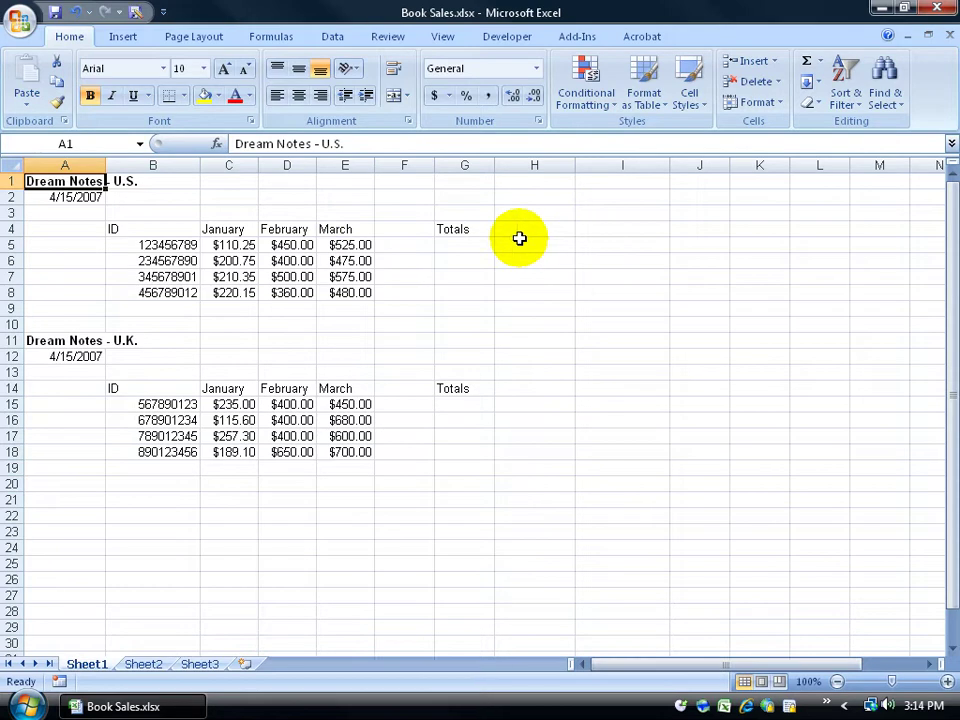
# Extend the March heading from E4 across to N4 and change the fill to Copy Cells
pyautogui.click(347, 229)
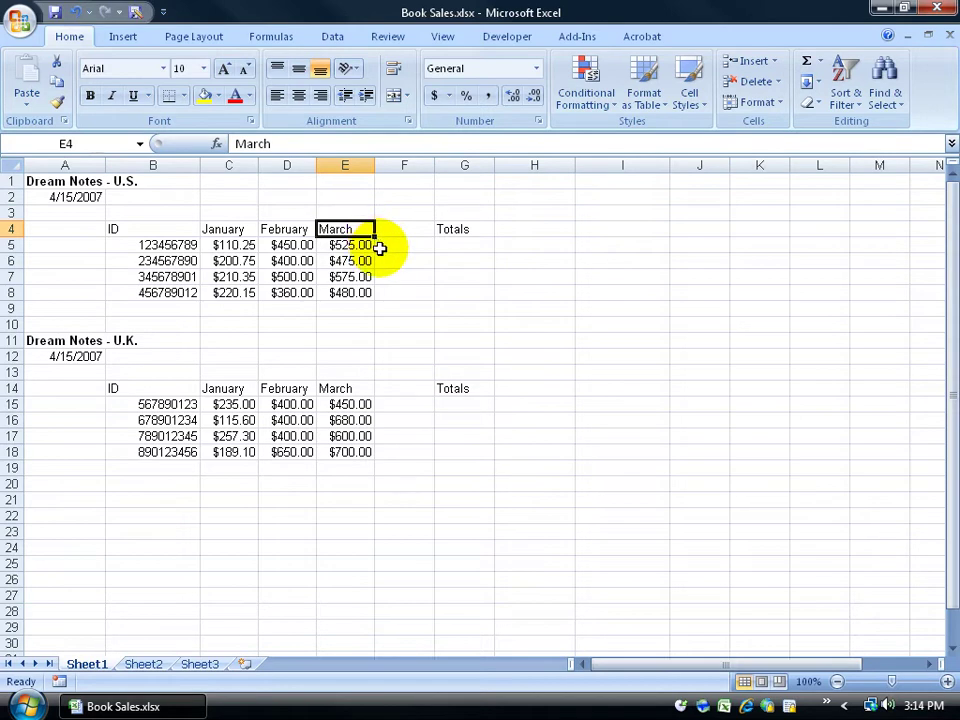
pyautogui.moveTo(376, 236); pyautogui.dragTo(798, 236)
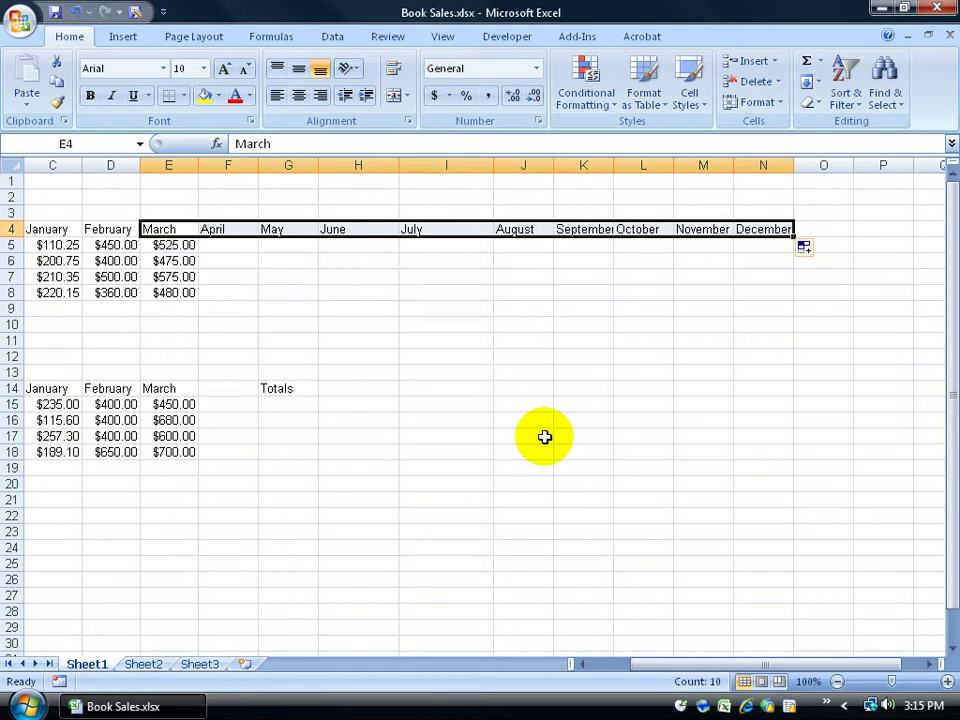
pyautogui.click(813, 250)
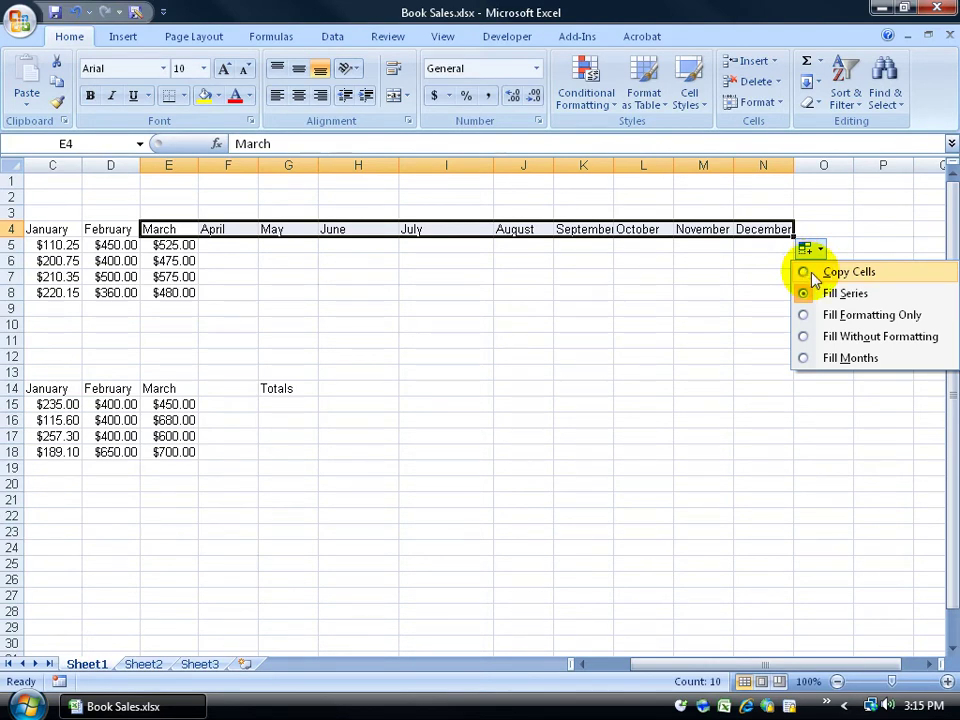
pyautogui.click(810, 273)
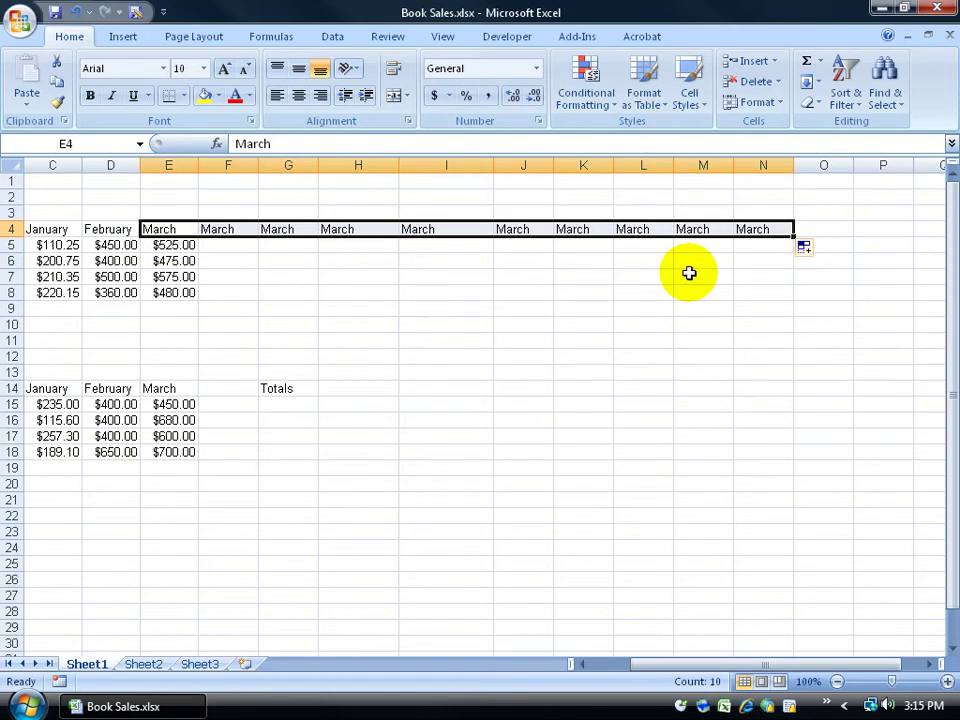
# Switch the E4:N4 fill back to Fill Series, giving the months March through December
pyautogui.click(806, 249)
pyautogui.click(815, 293)
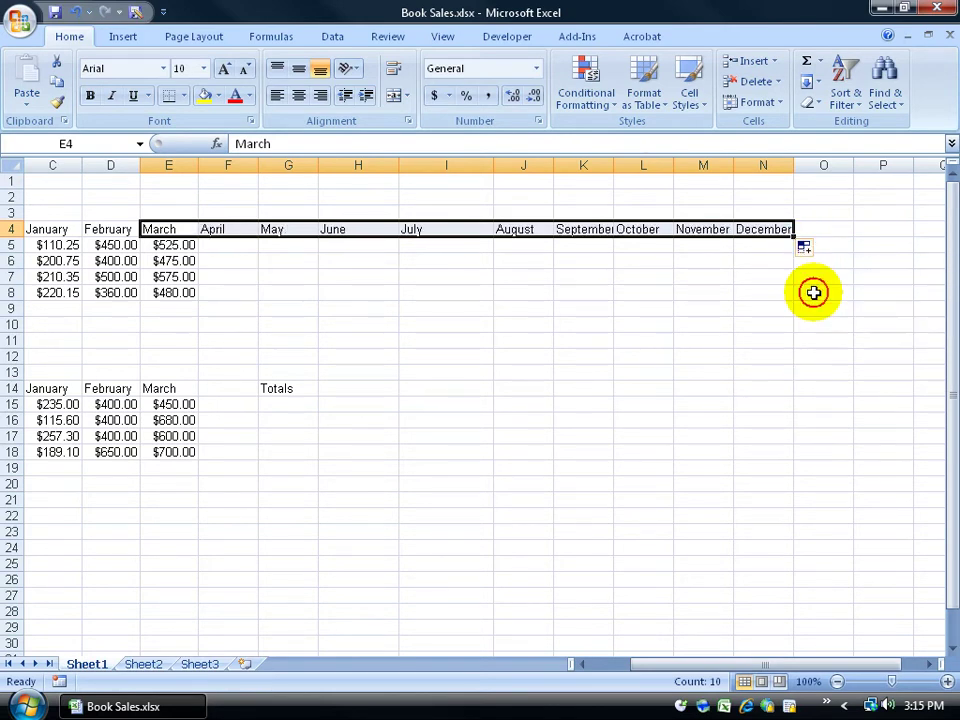
pyautogui.click(806, 249)
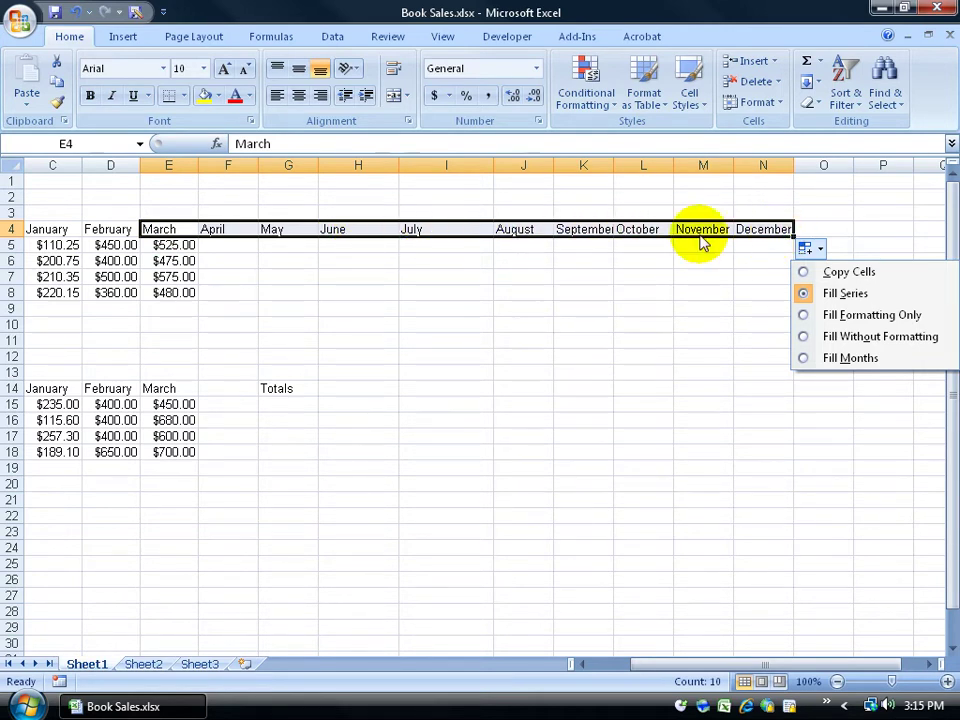
pyautogui.click(645, 357)
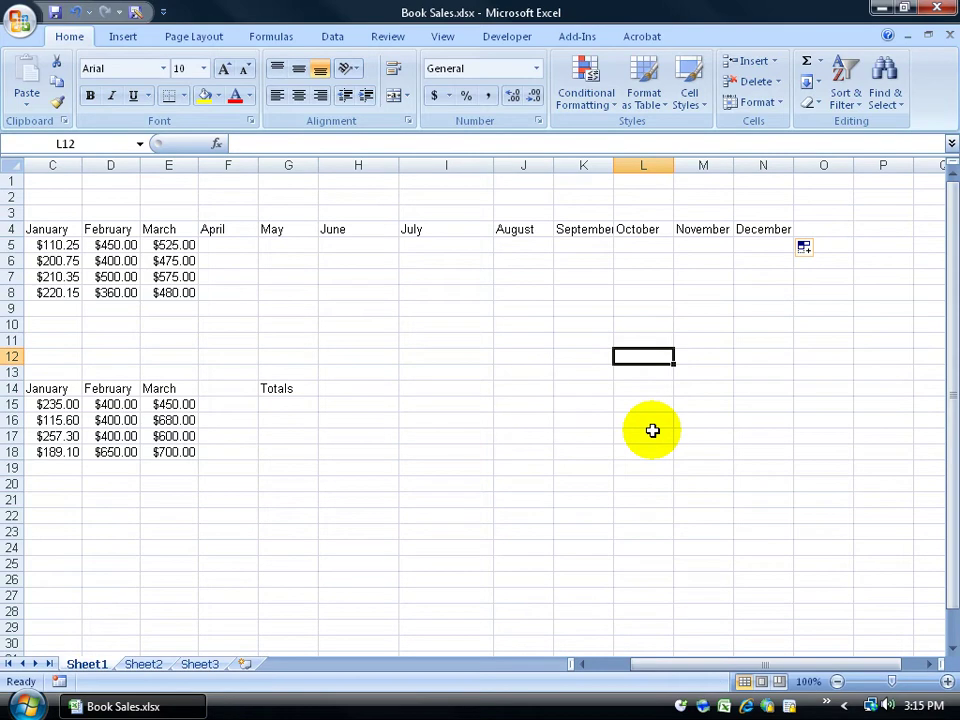
# Try filling the months down from December in N4 to N14, and undo both month fills
pyautogui.click(767, 229)
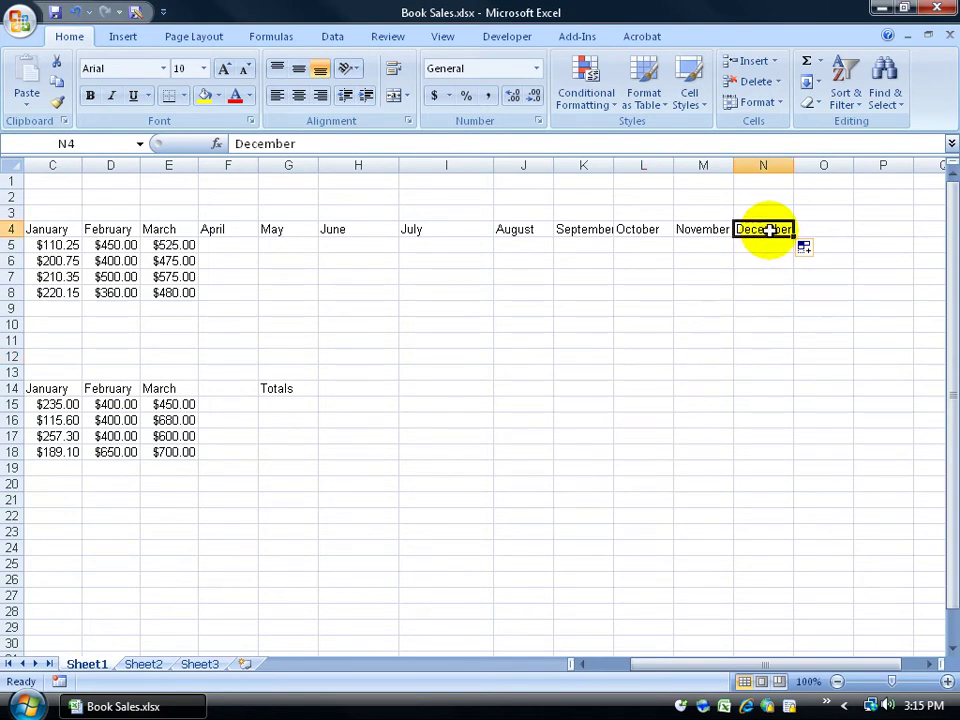
pyautogui.moveTo(798, 240); pyautogui.dragTo(791, 397)
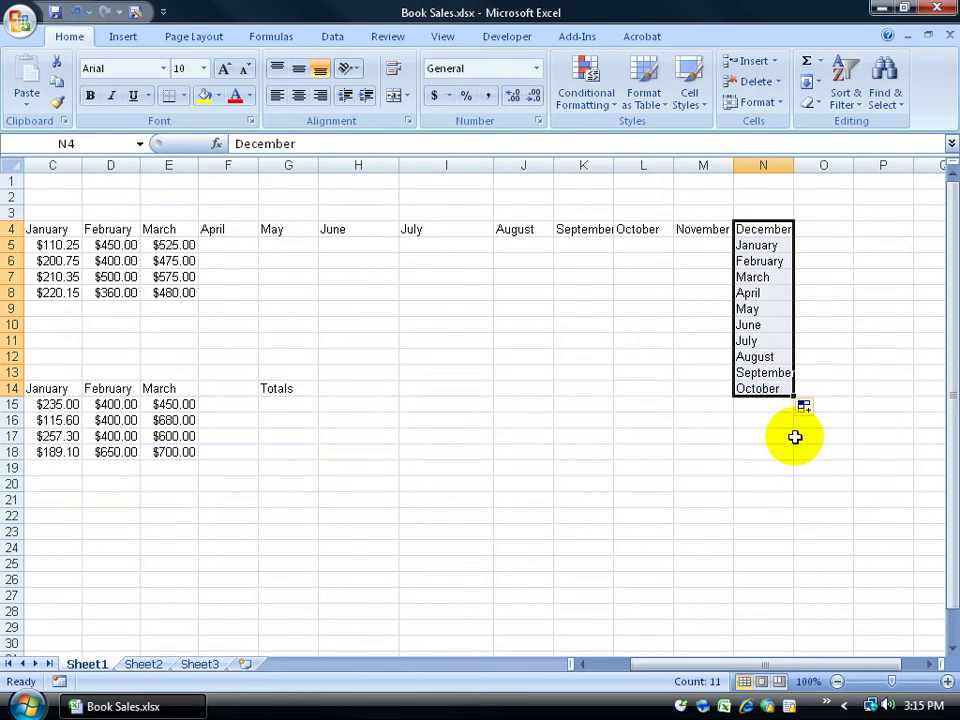
pyautogui.click(74, 12)
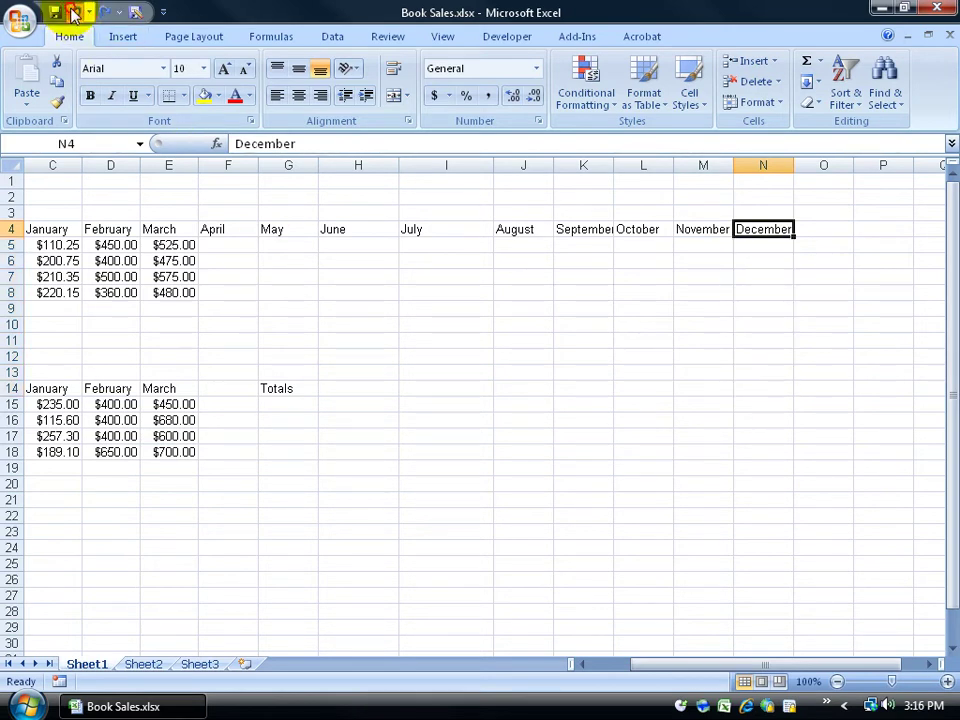
pyautogui.click(74, 12)
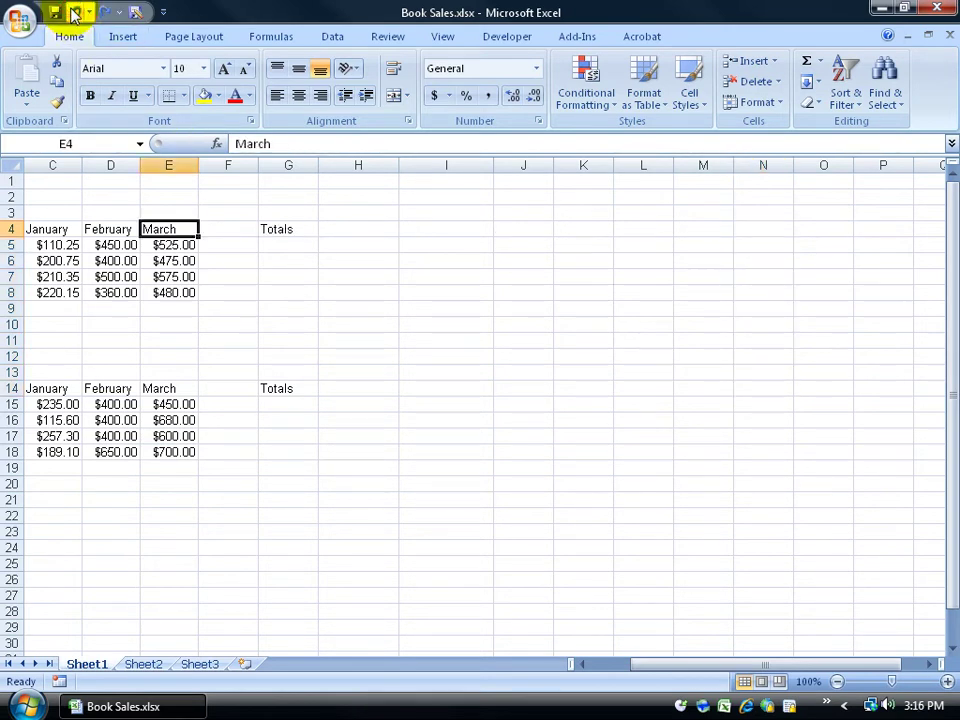
# Enter 1 in cell I14 and fill it down to I21
pyautogui.click(469, 388)
pyautogui.write('1')
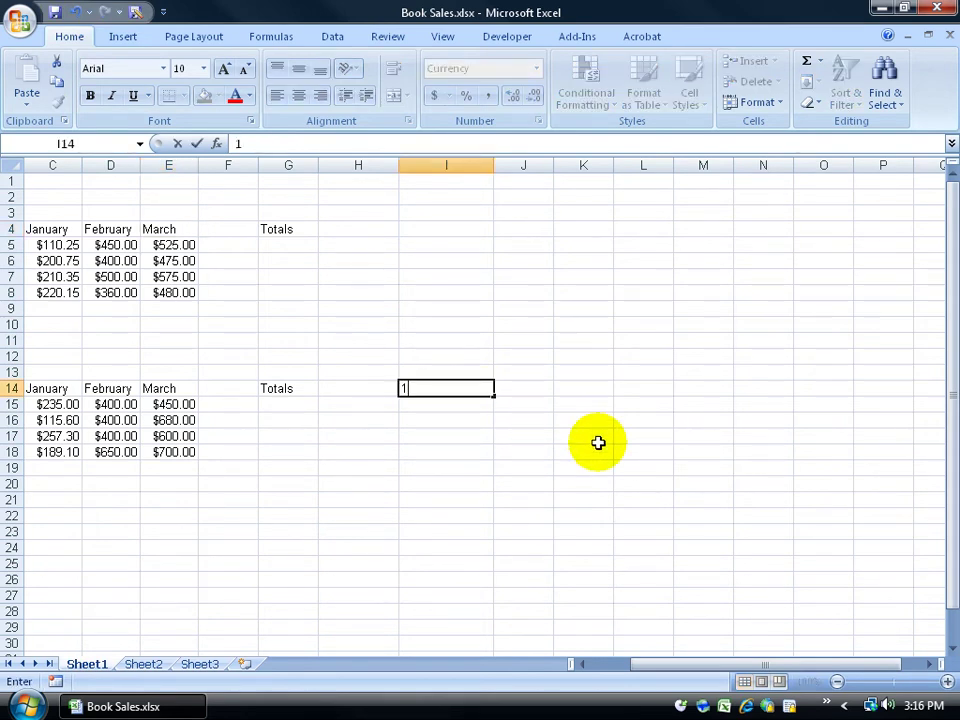
pyautogui.press('Return')
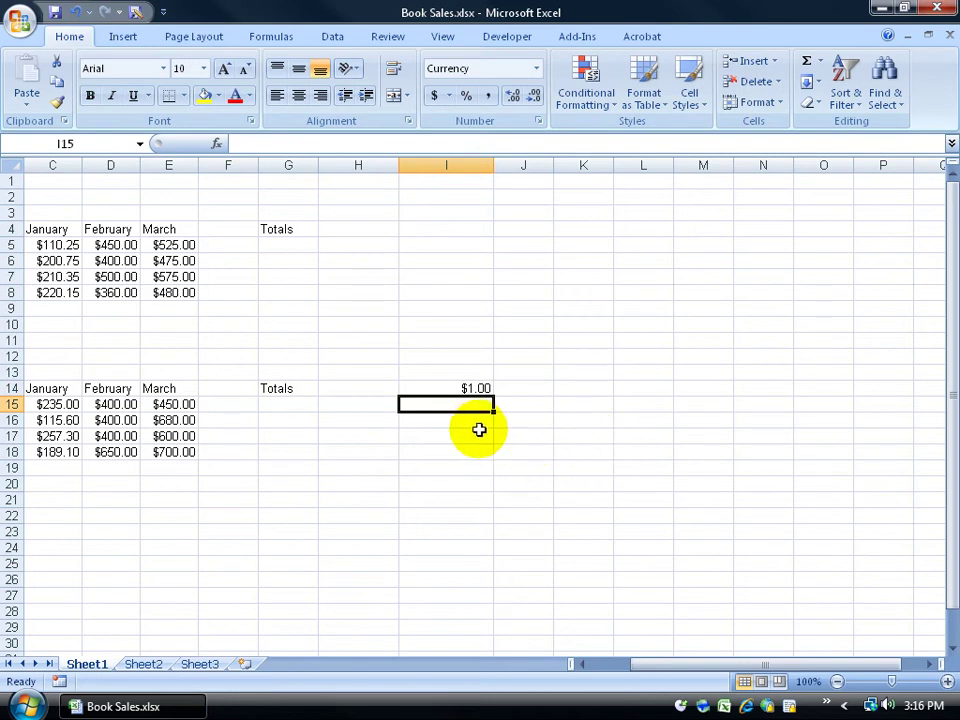
pyautogui.click(482, 388)
pyautogui.moveTo(491, 395); pyautogui.dragTo(497, 506)
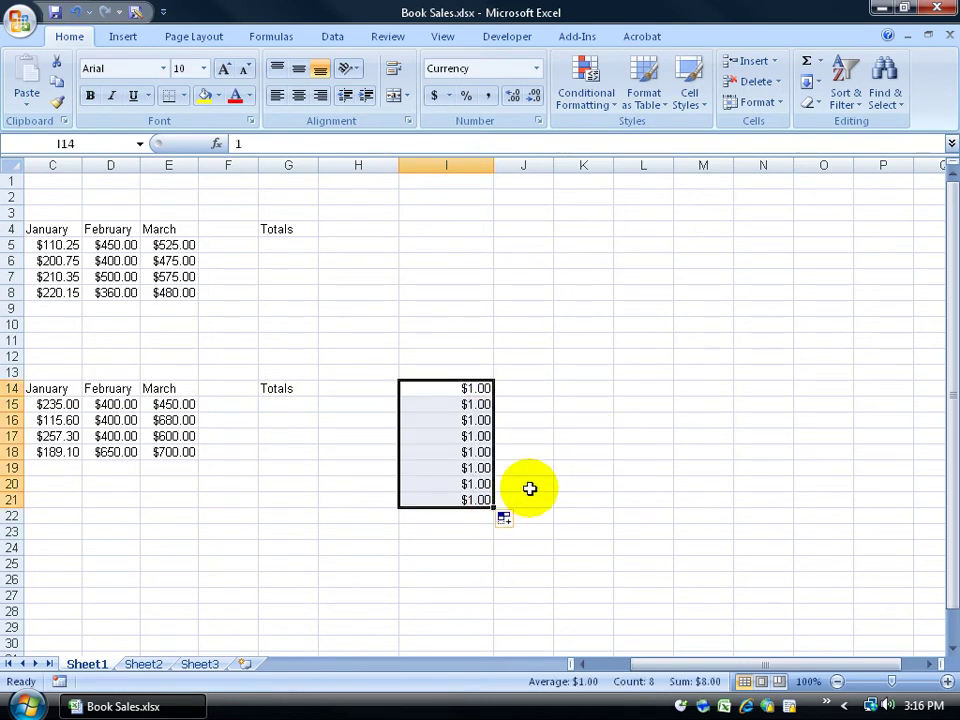
# Enter the starting values 1 in J14 and 3 in J15
pyautogui.click(527, 388)
pyautogui.write('1')
pyautogui.press('Return')
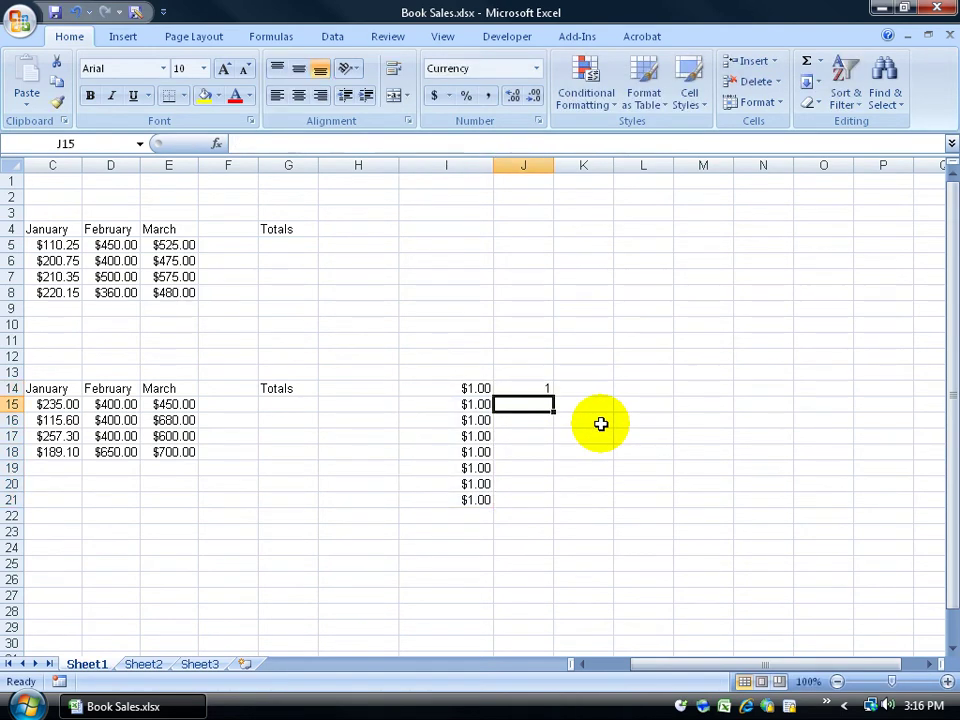
pyautogui.write('3')
pyautogui.press('Return')
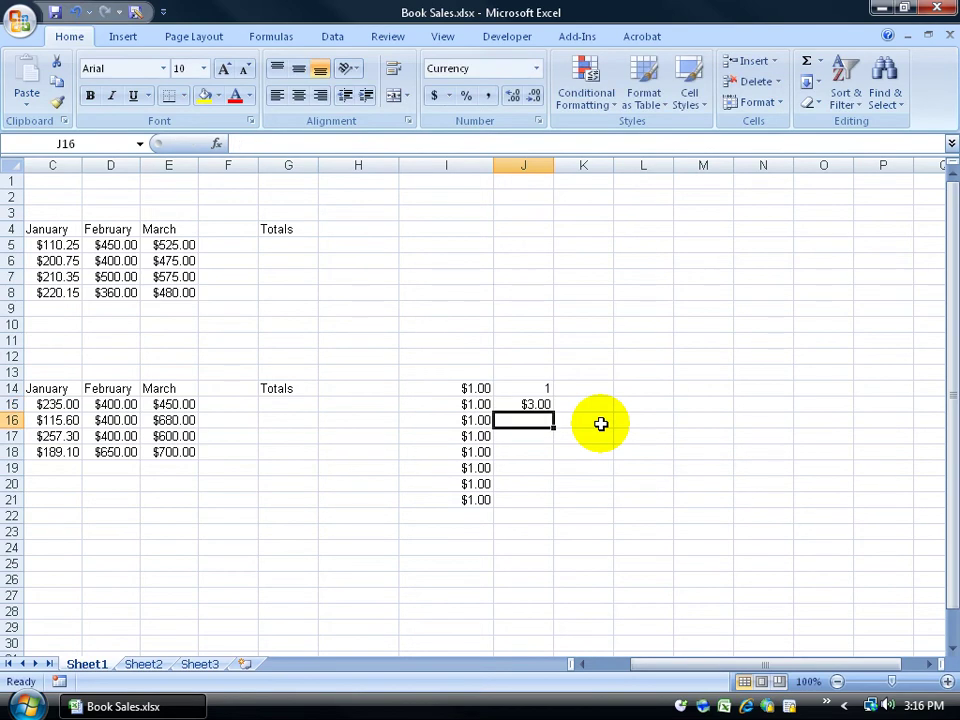
# Try filling only the 3 in J15 down to J20, and undo that fill
pyautogui.click(547, 406)
pyautogui.moveTo(552, 411); pyautogui.dragTo(558, 490)
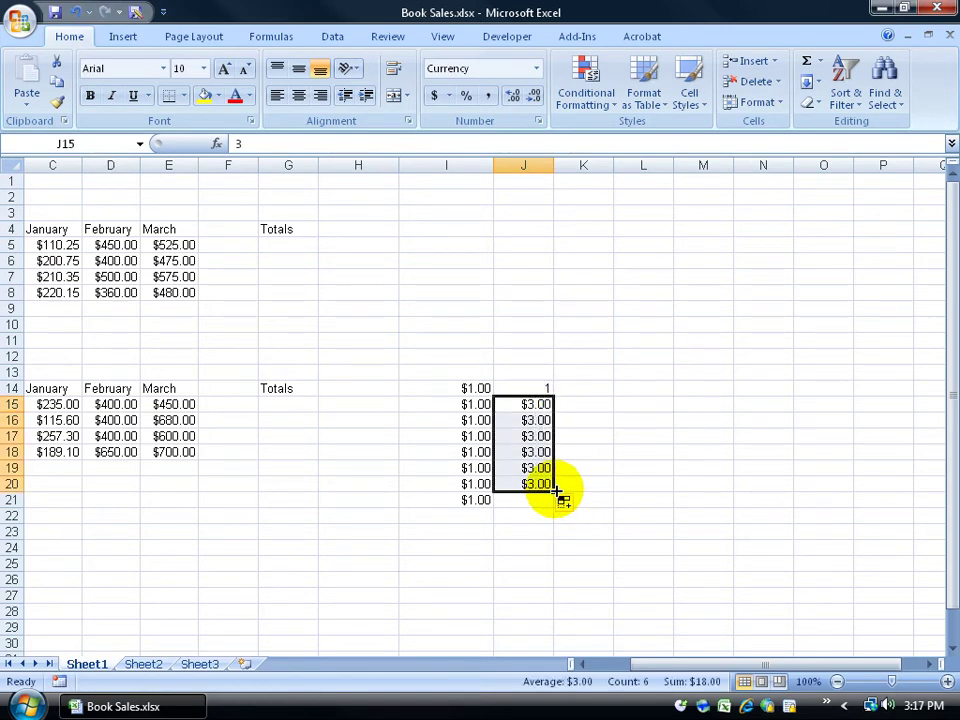
pyautogui.click(75, 11)
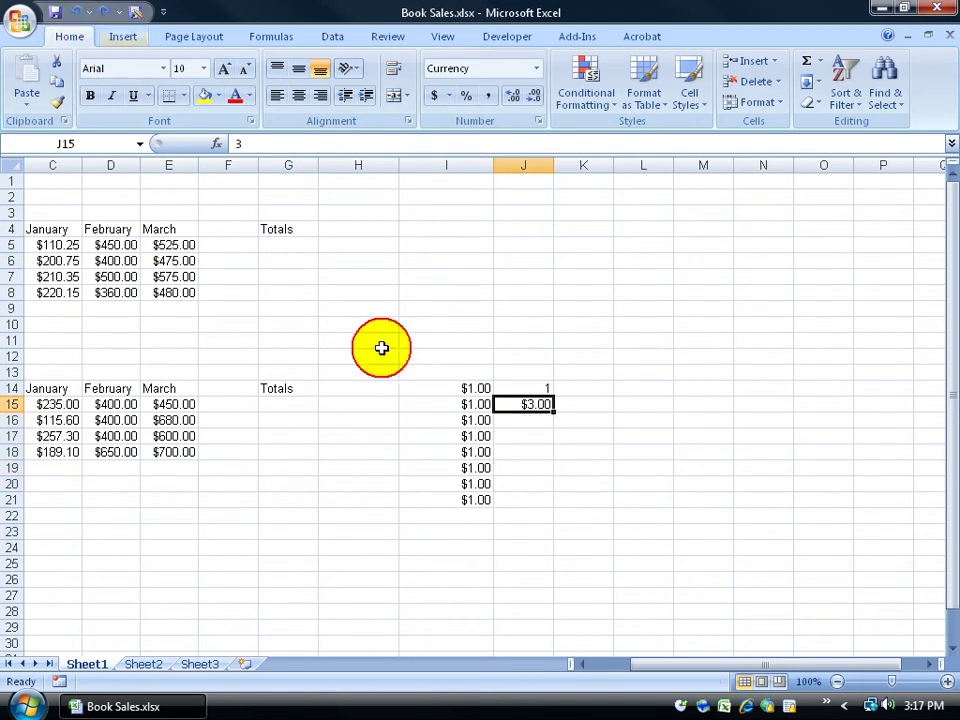
# Extend the two-value pattern in J14:J15 down to J23 as a series
pyautogui.moveTo(535, 389); pyautogui.dragTo(531, 401)
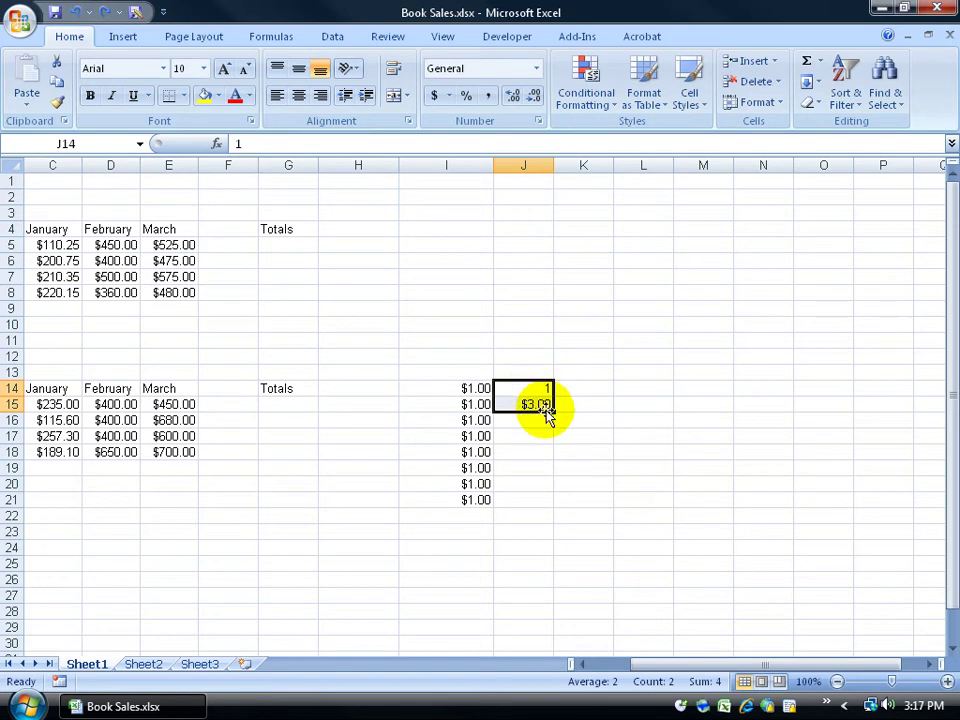
pyautogui.moveTo(552, 411); pyautogui.dragTo(555, 439)
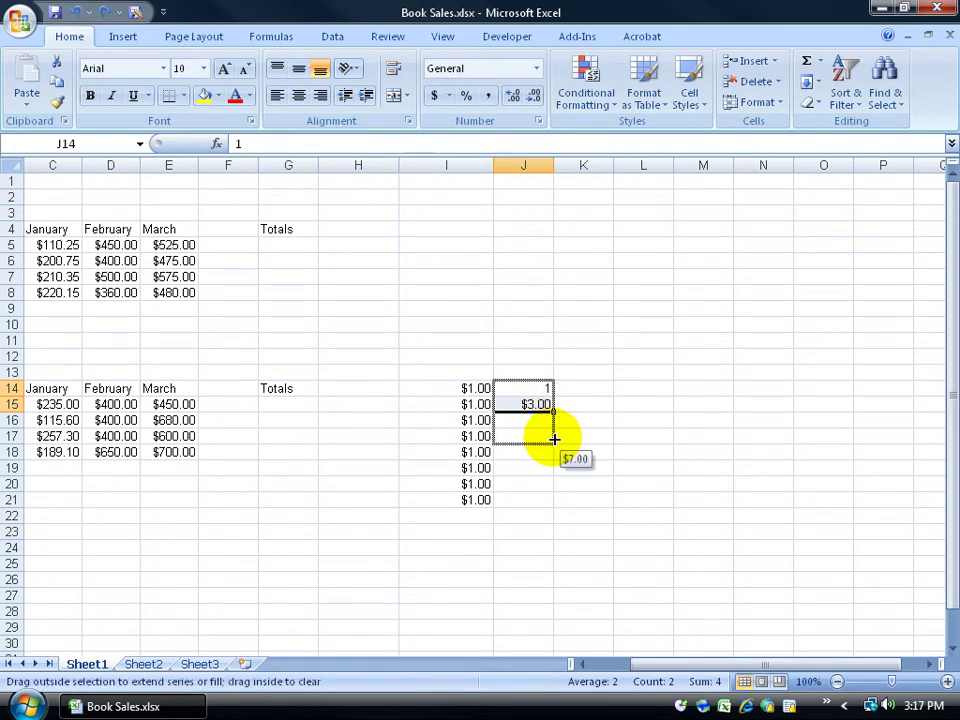
pyautogui.moveTo(555, 439); pyautogui.dragTo(555, 540)
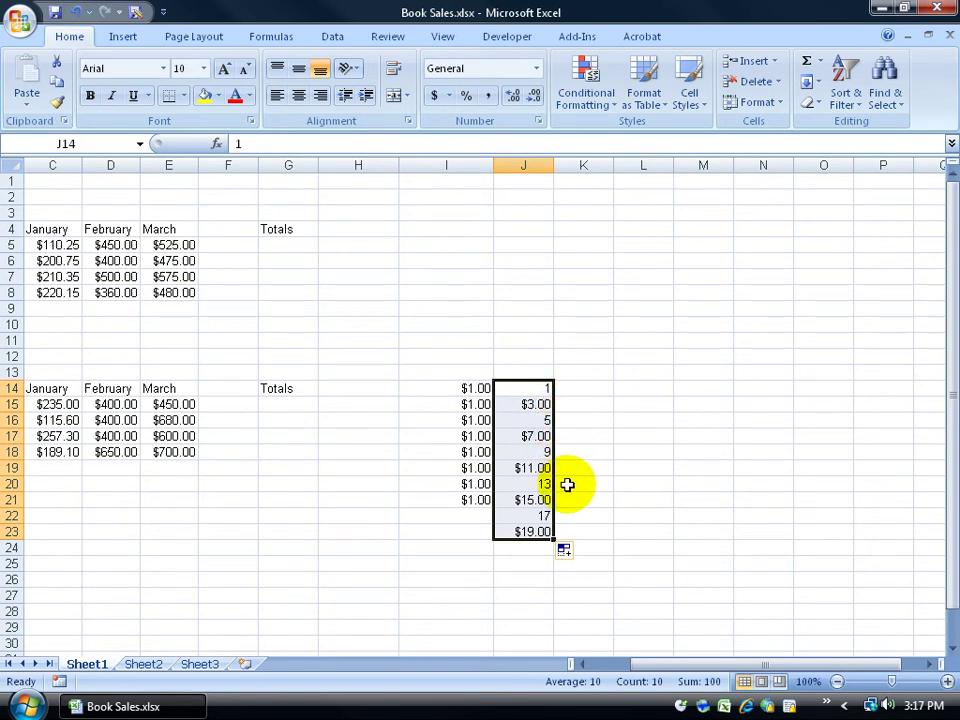
pyautogui.click(566, 551)
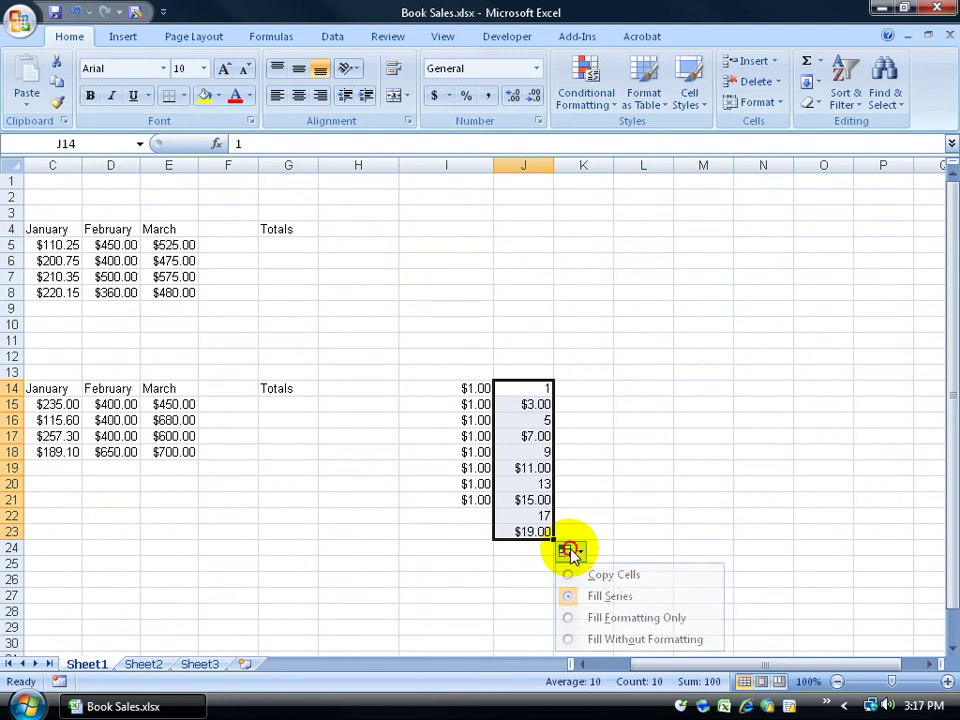
# Enter 1, 3 and 12 in K14:K16 and fill the series from those three cells down to K23
pyautogui.click(603, 388)
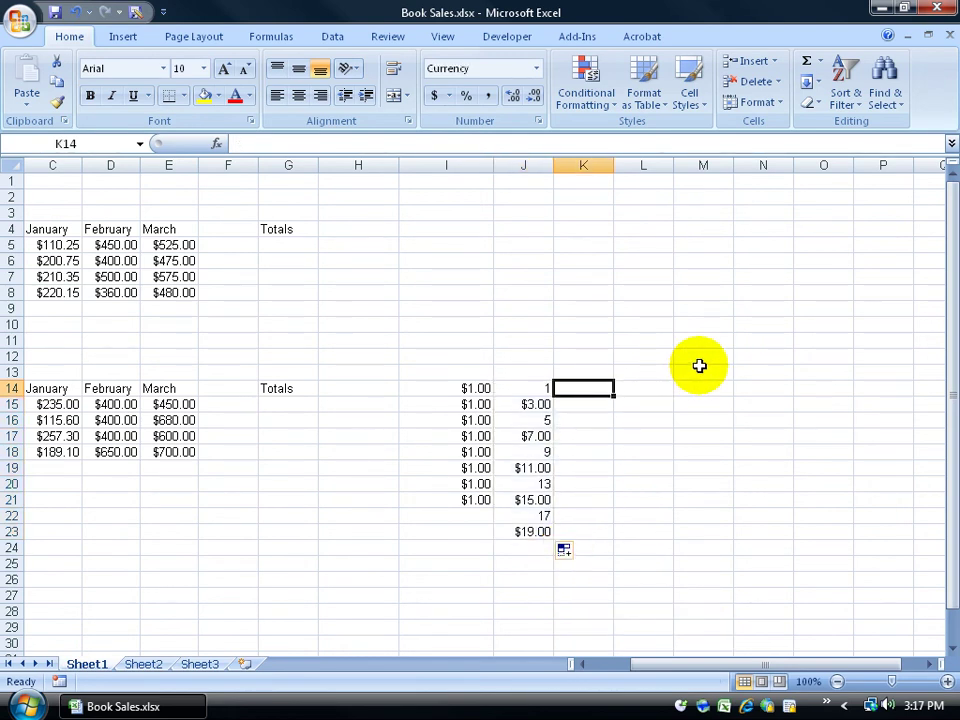
pyautogui.write('1')
pyautogui.press('Return')
pyautogui.write('3')
pyautogui.press('Return')
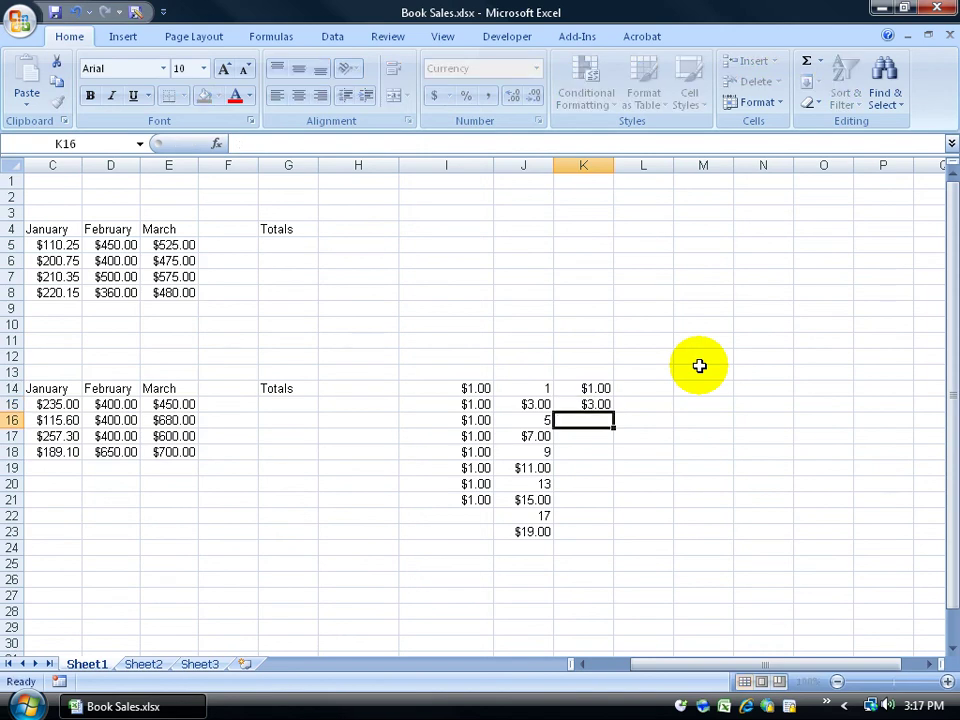
pyautogui.write('12')
pyautogui.press('Return')
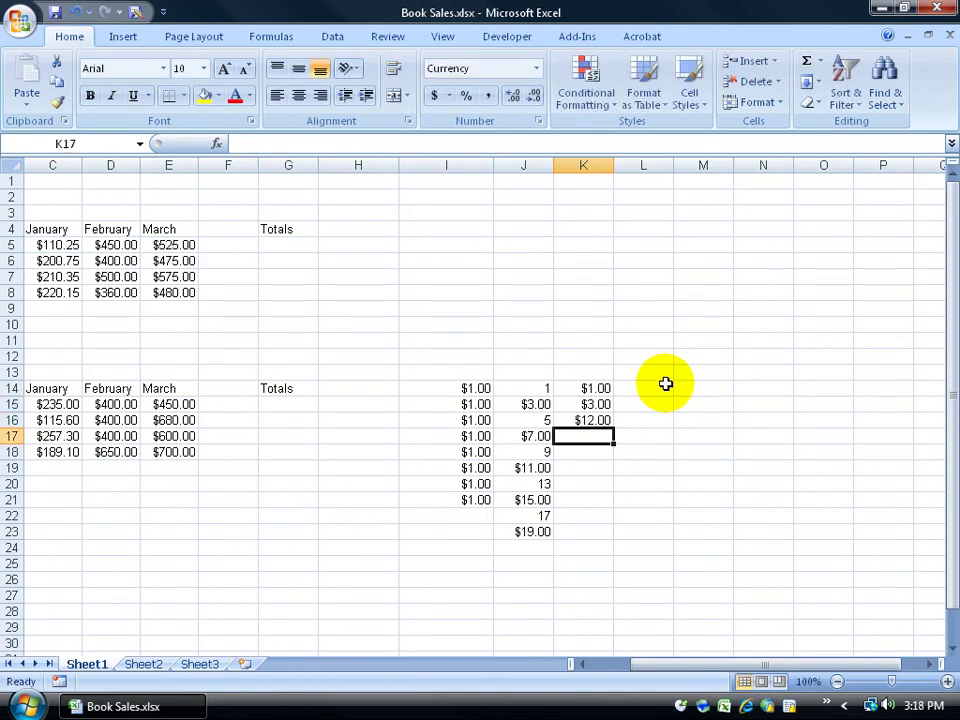
pyautogui.moveTo(605, 388); pyautogui.dragTo(612, 537)
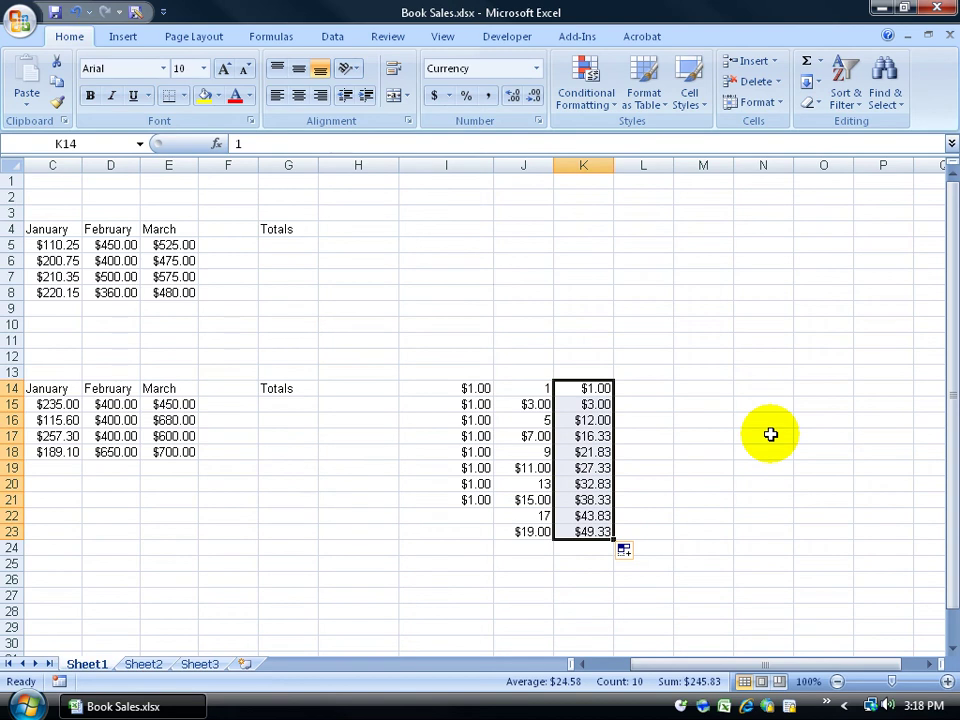
pyautogui.moveTo(602, 390); pyautogui.dragTo(600, 420)
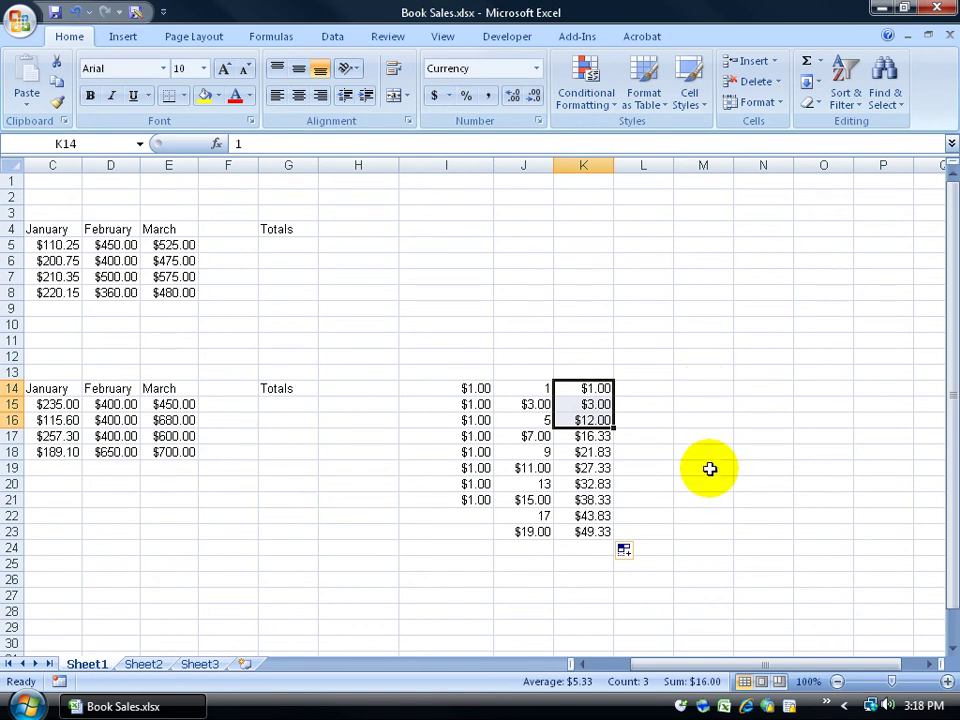
# Examine the monthly sales columns in the Dream Notes - U.S. table and the empty row 10 cells beneath them
pyautogui.moveTo(585, 660); pyautogui.dragTo(555, 626)
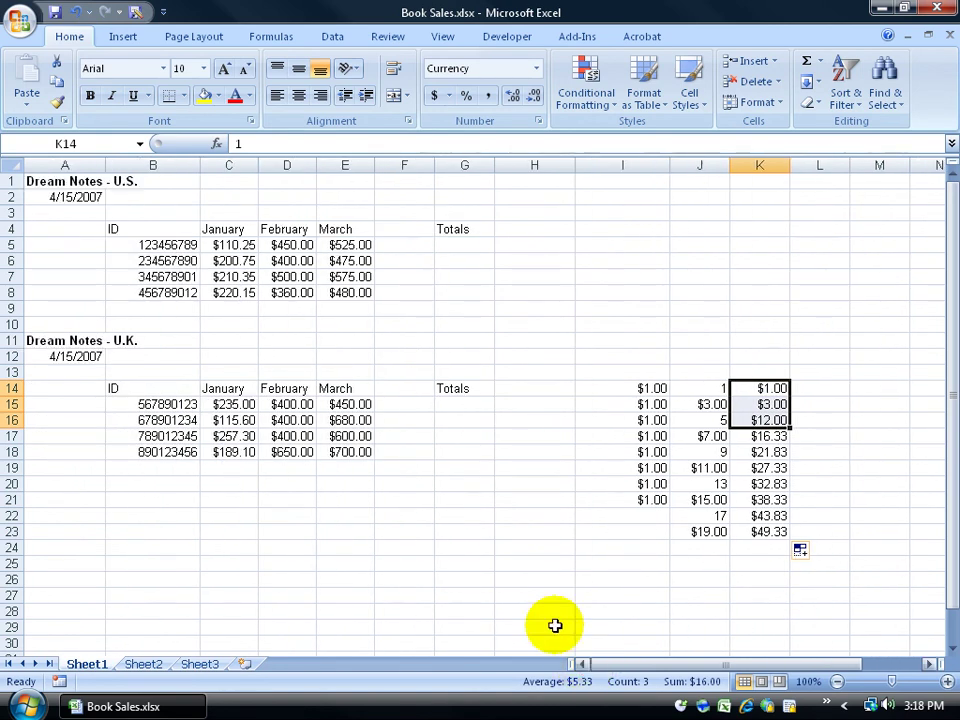
pyautogui.click(231, 324)
pyautogui.click(295, 324)
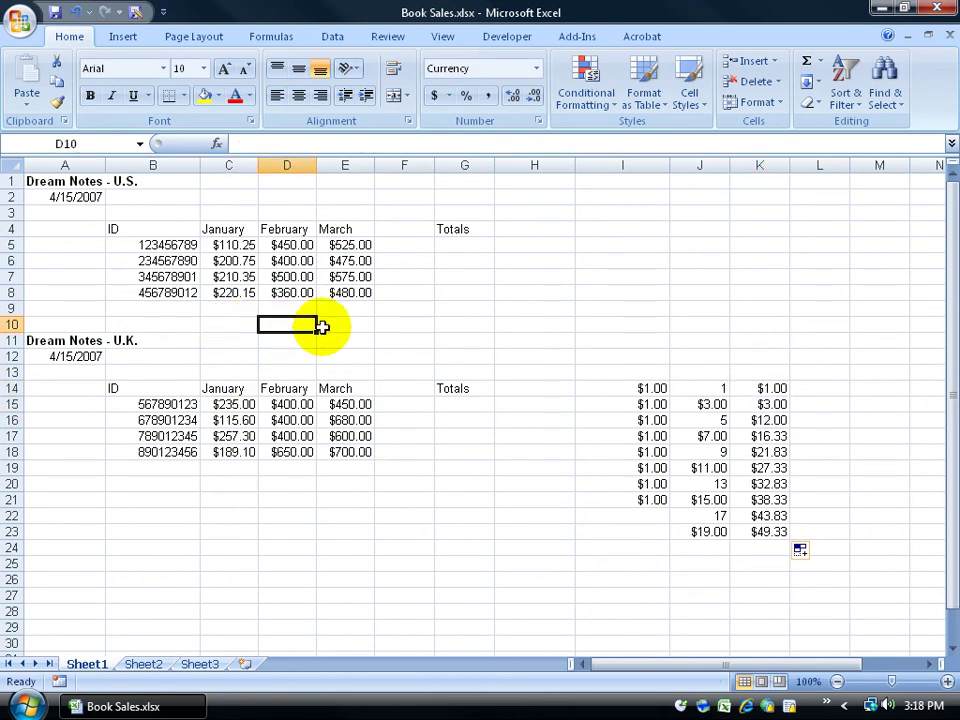
pyautogui.click(236, 324)
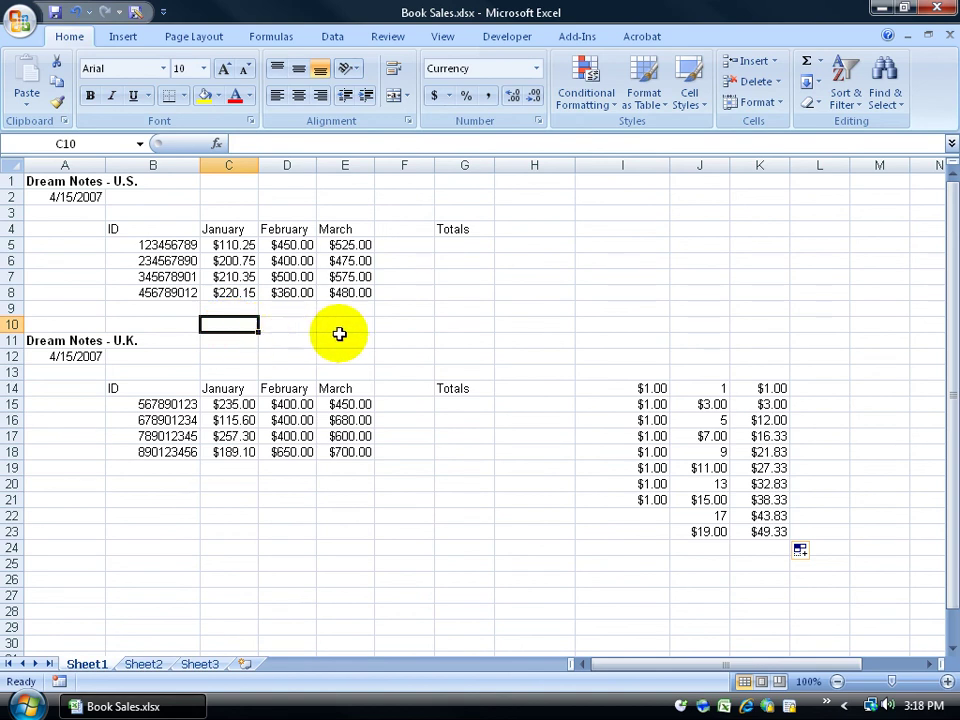
pyautogui.moveTo(291, 322); pyautogui.dragTo(289, 245)
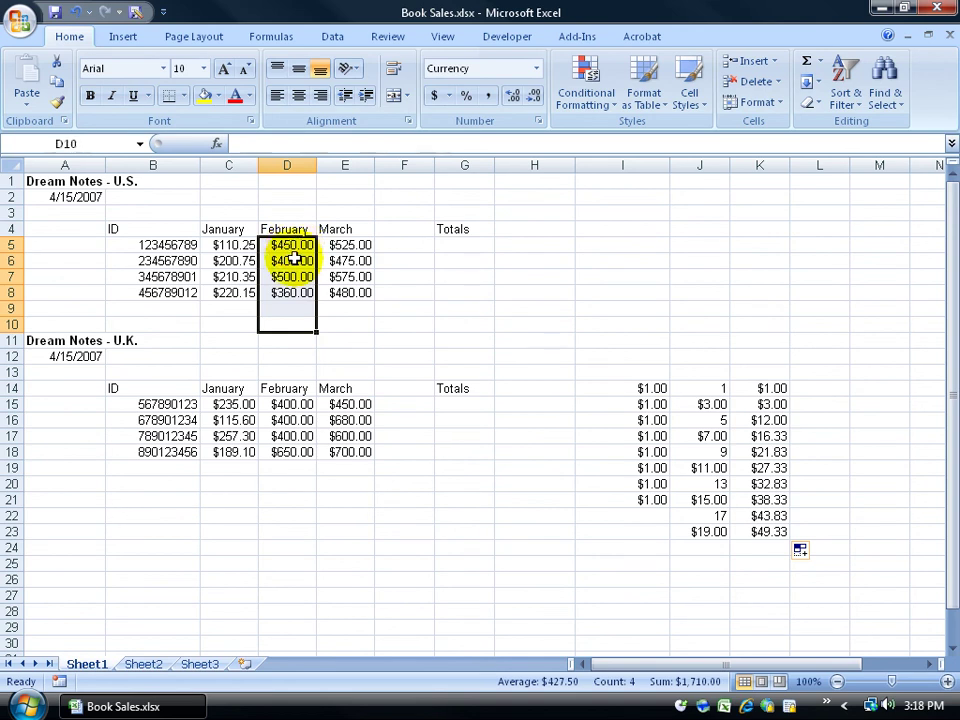
pyautogui.click(287, 323)
pyautogui.moveTo(349, 247); pyautogui.dragTo(350, 292)
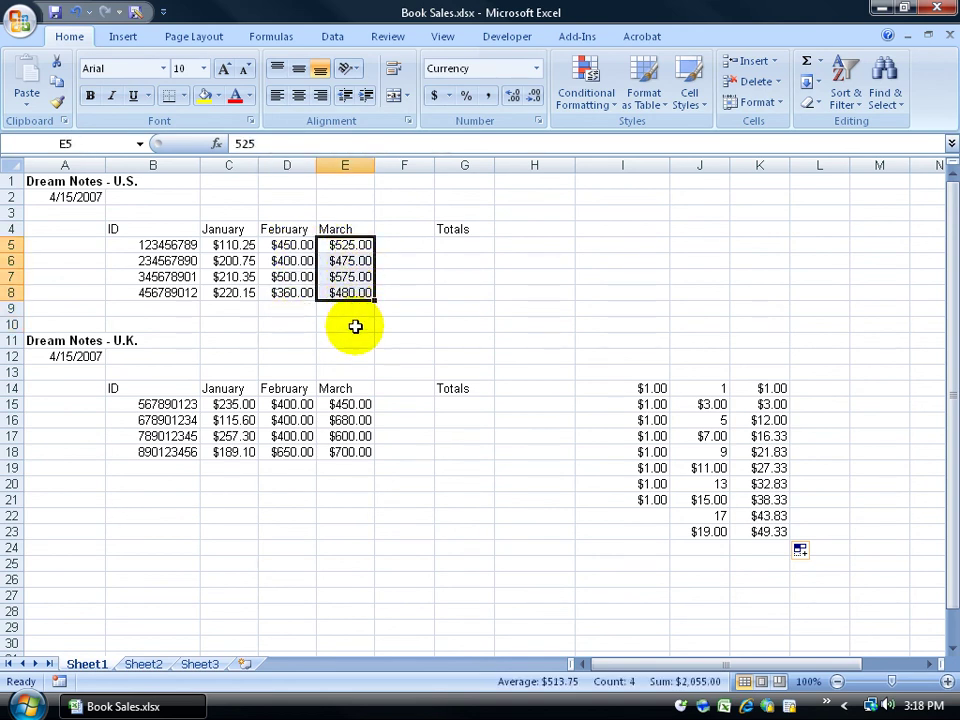
pyautogui.click(354, 324)
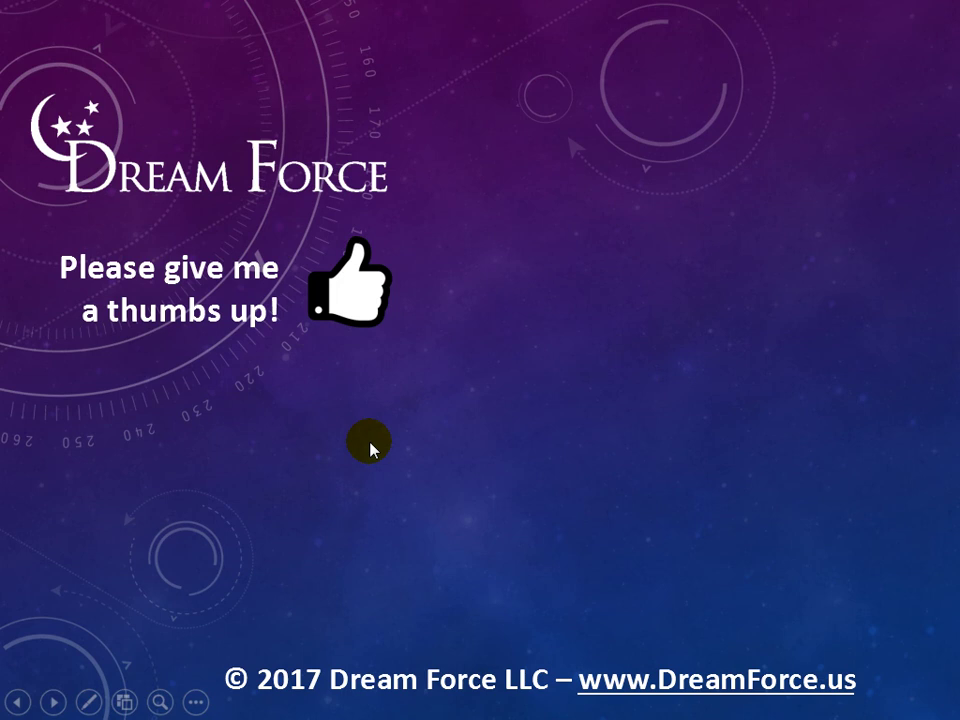
pyautogui.click(370, 447)
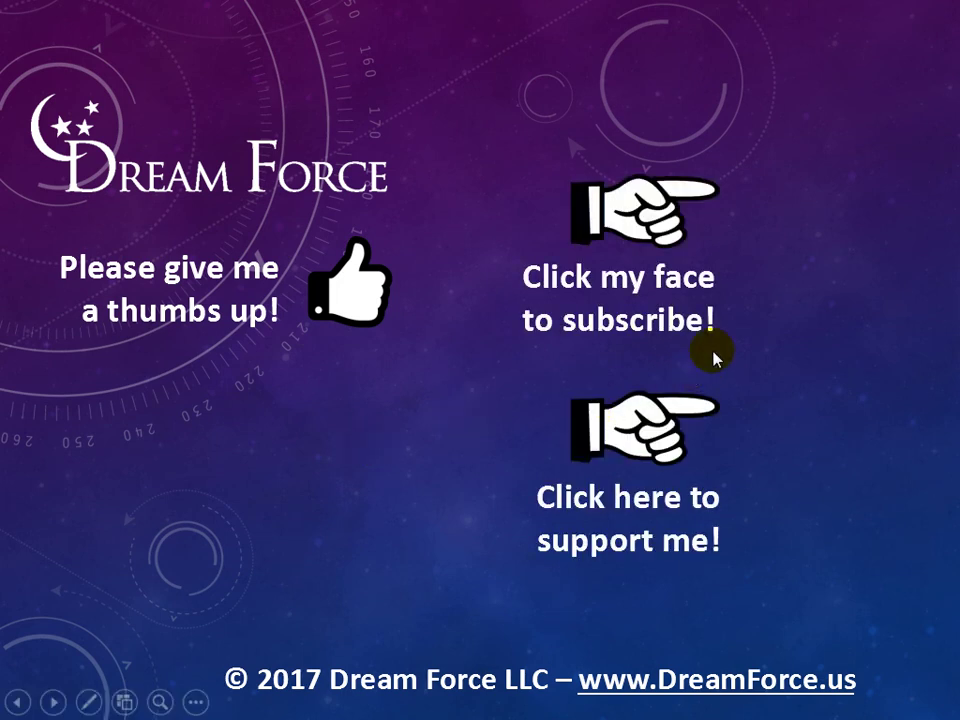